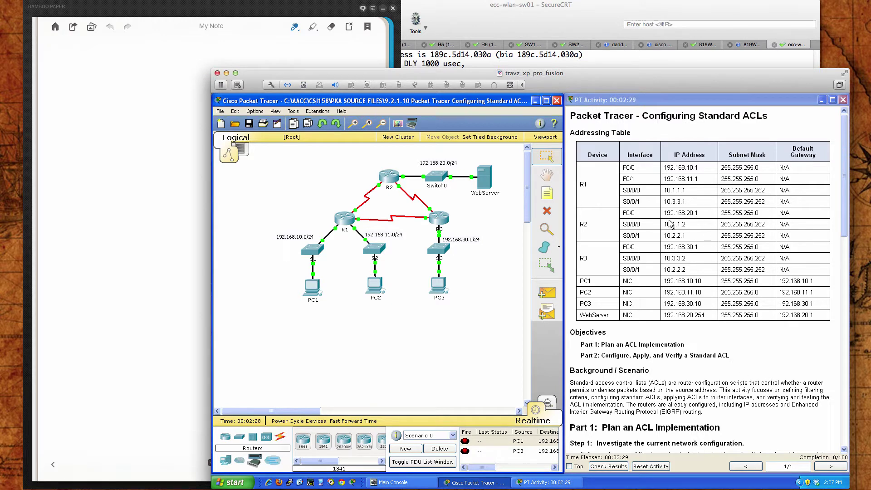
Scroll through the instructions to review the ACL planning steps.
scroll(716, 313, down, 3)
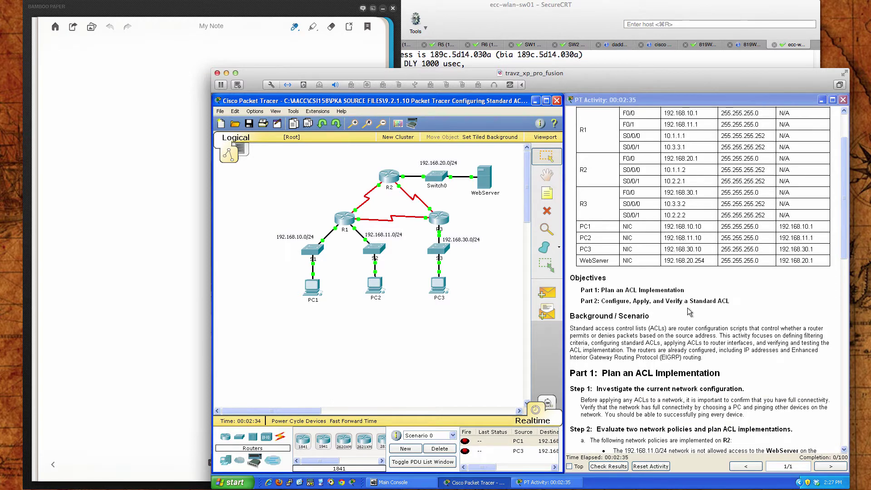
scroll(688, 308, down, 2)
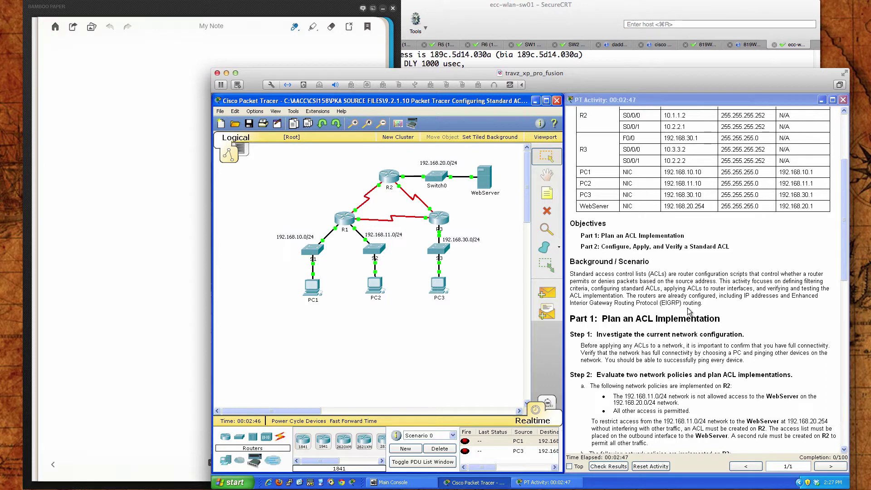
scroll(709, 313, down, 2)
scroll(709, 313, down, 1)
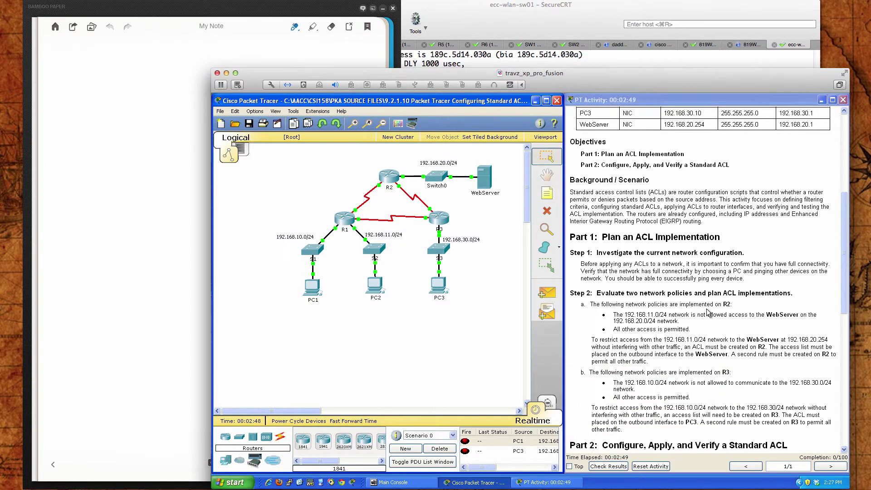
scroll(709, 312, down, 1)
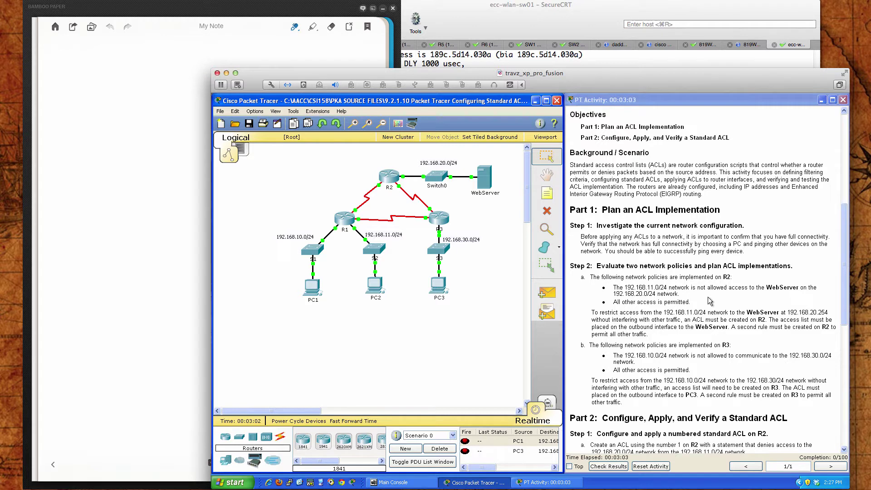
scroll(710, 301, up, 6)
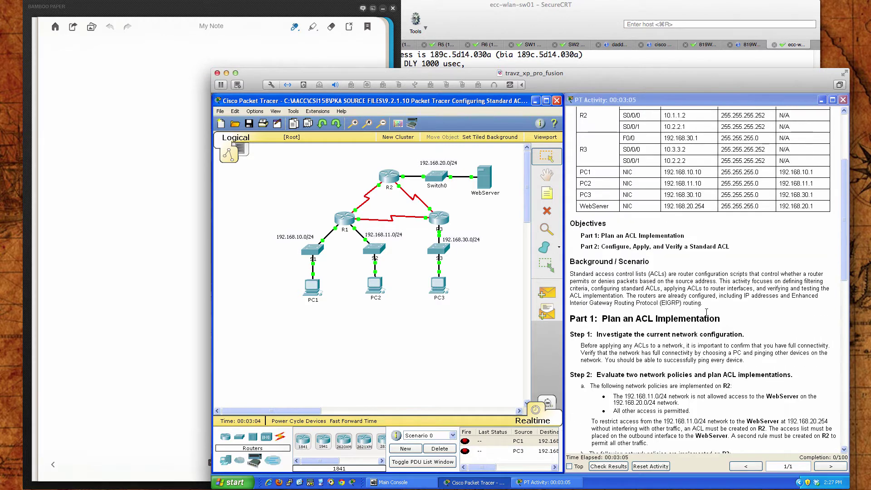
Open PC3, move its window aside, and launch the Command Prompt from its Desktop.
click(441, 288)
drag(490, 189, 360, 225)
click(329, 233)
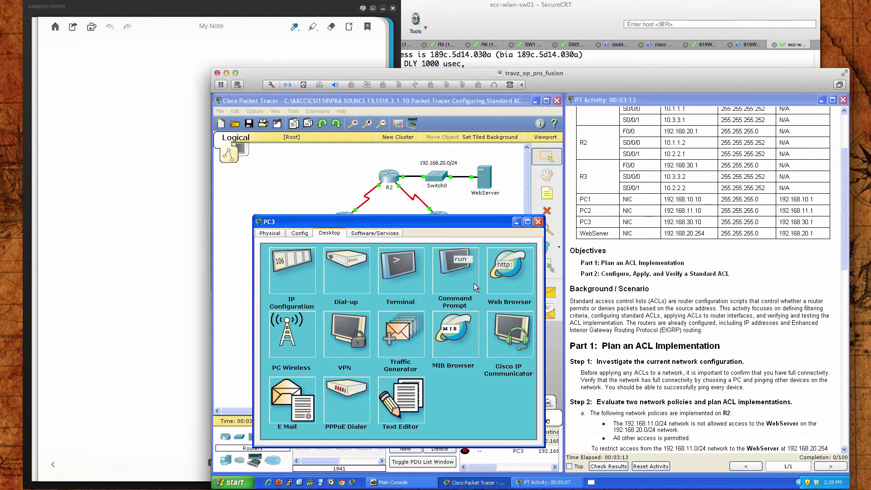
click(456, 281)
From PC3, ping PC1, then PC2 at 192.168.11.10.
text(ping 192.1)
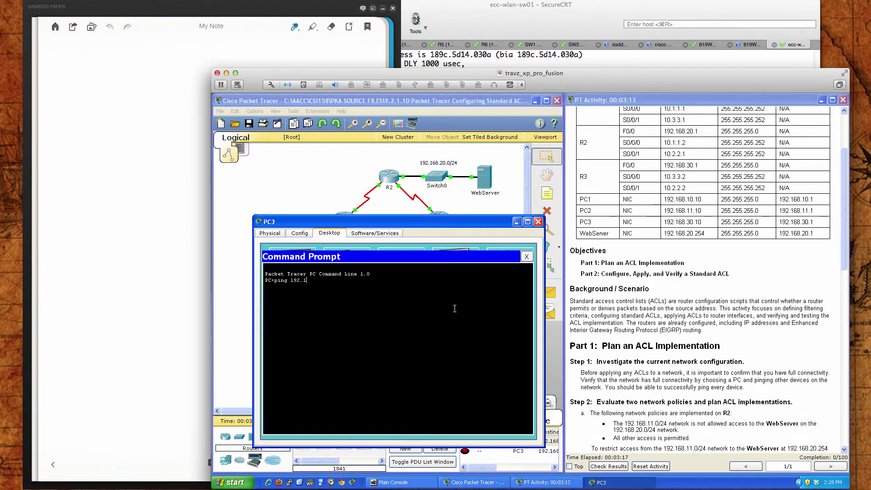
text(68.11.)
text(10.10)
key(Return)
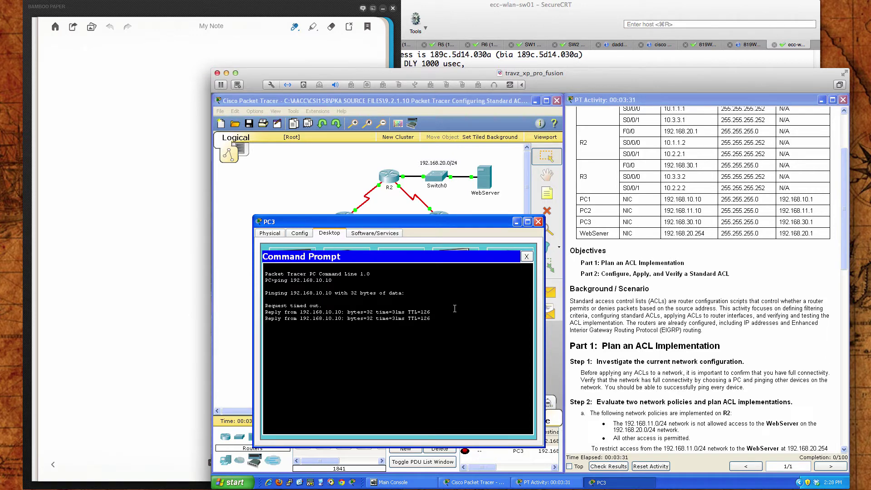
key(Up)
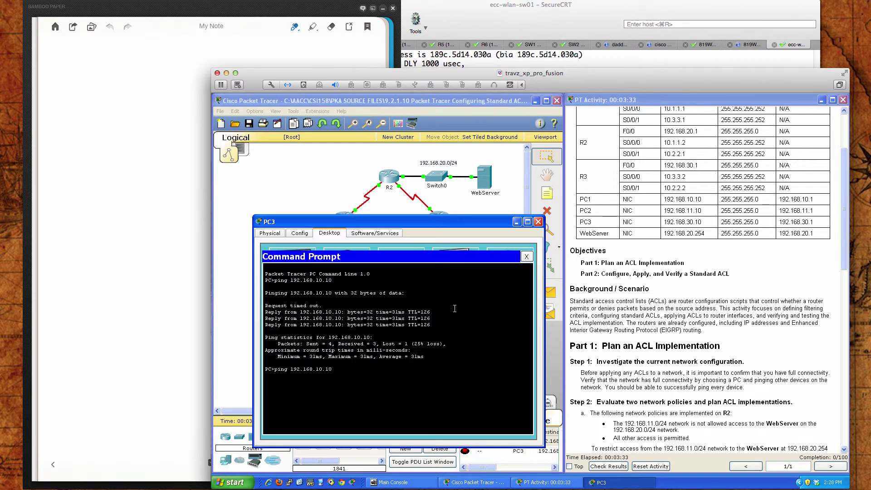
text(1.10)
key(Return)
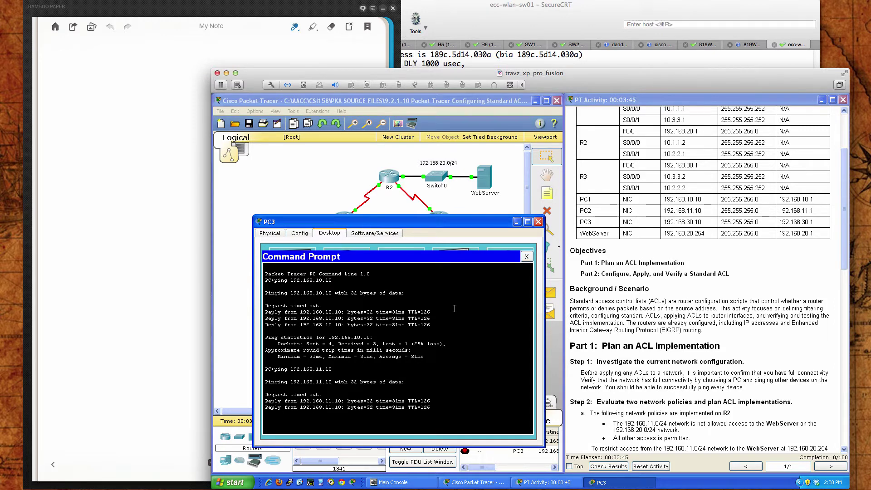
Ping 192.168.20.154, then the WebServer at 192.168.20.254, and close the Command Prompt.
text(ping 192.16)
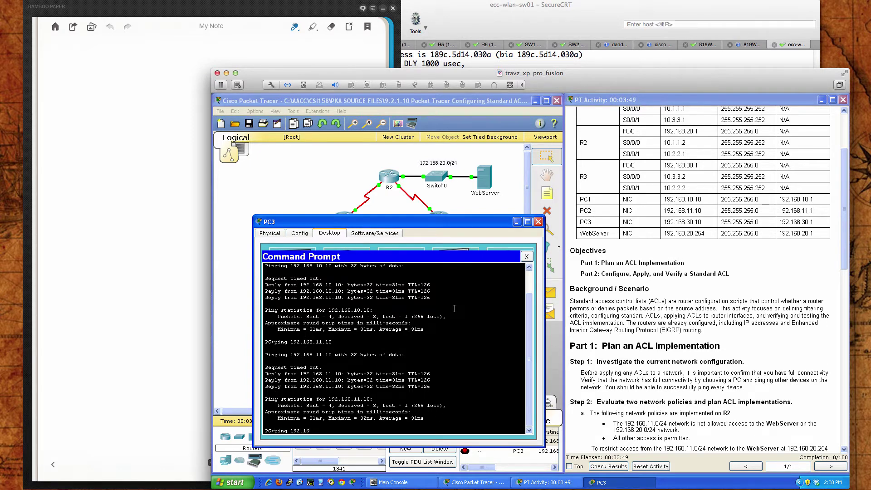
text(8.20.154)
key(Return)
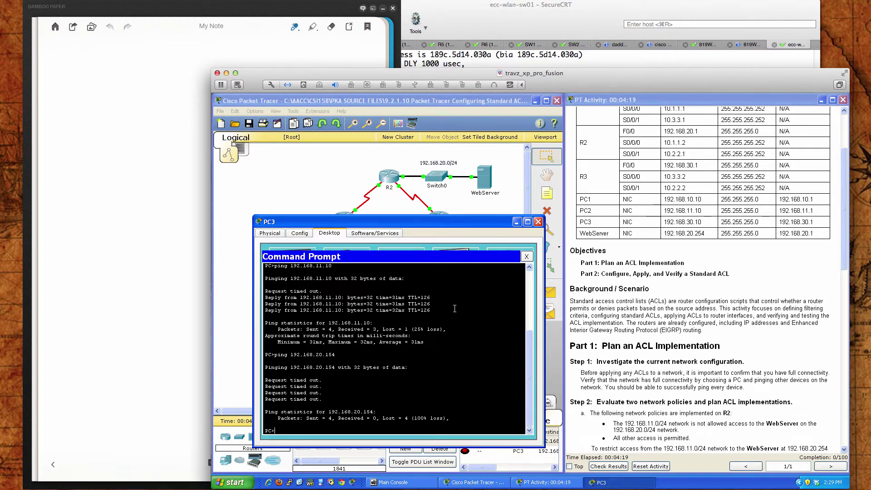
key(Up)
key(BackSpace)
key(BackSpace)
key(BackSpace)
text(254)
key(Return)
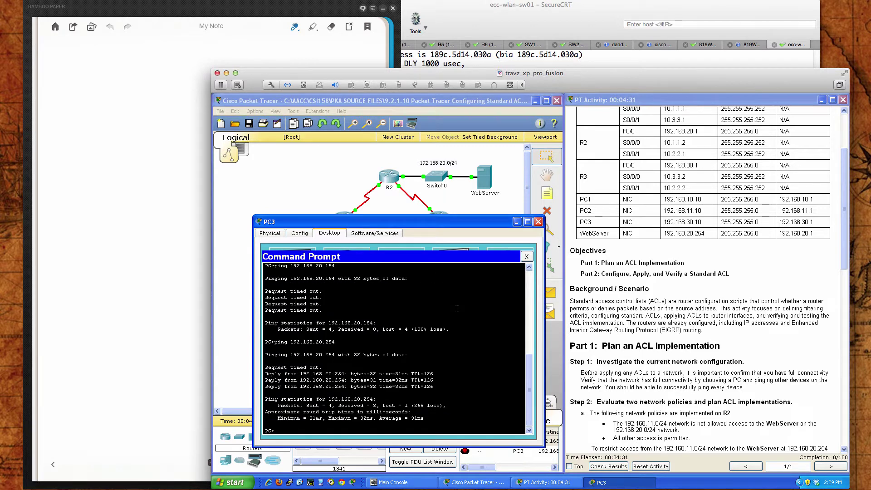
click(526, 257)
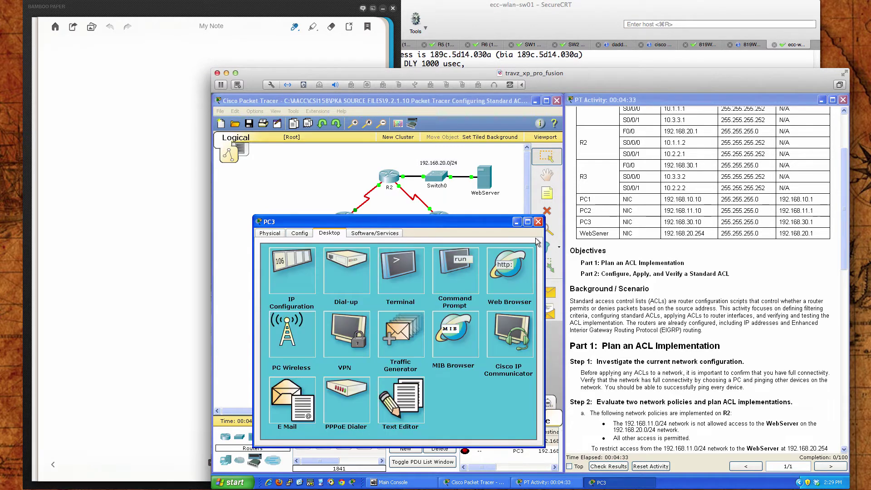
Close PC3's window, scroll to the Step 2 R2/R3 ACL policy, and choose Restart Later.
click(539, 222)
scroll(629, 381, down, 2)
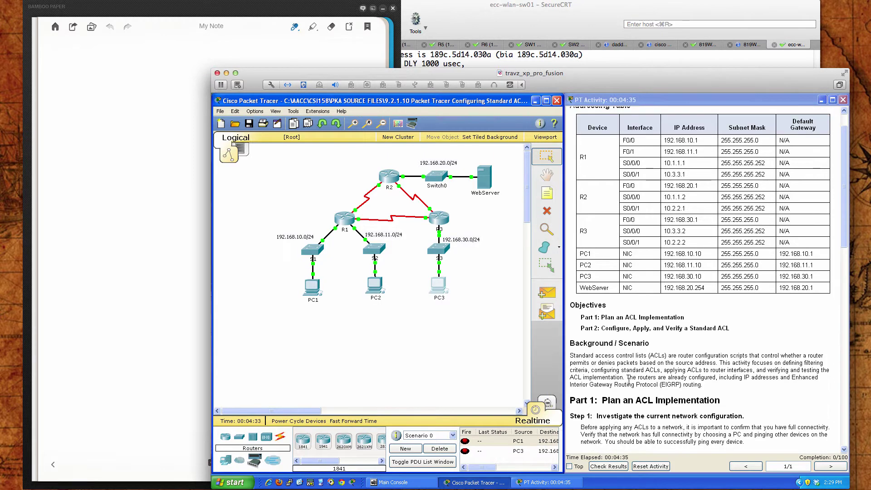
scroll(629, 382, down, 2)
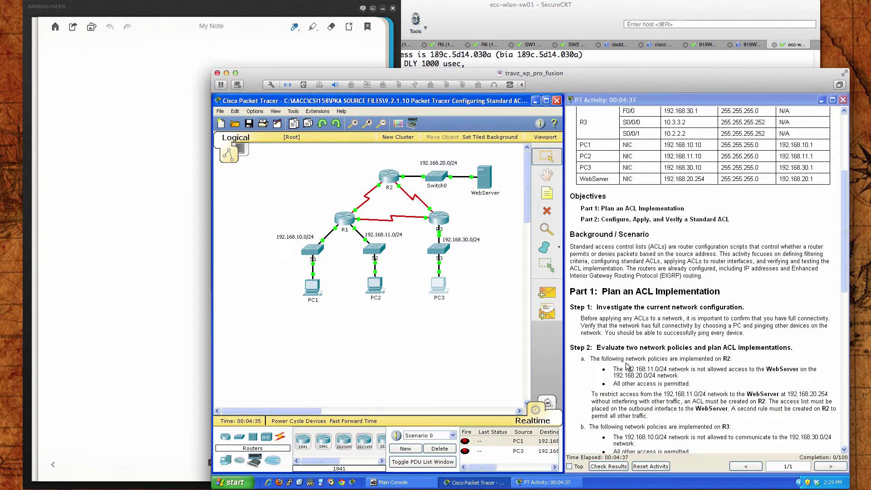
scroll(628, 367, down, 2)
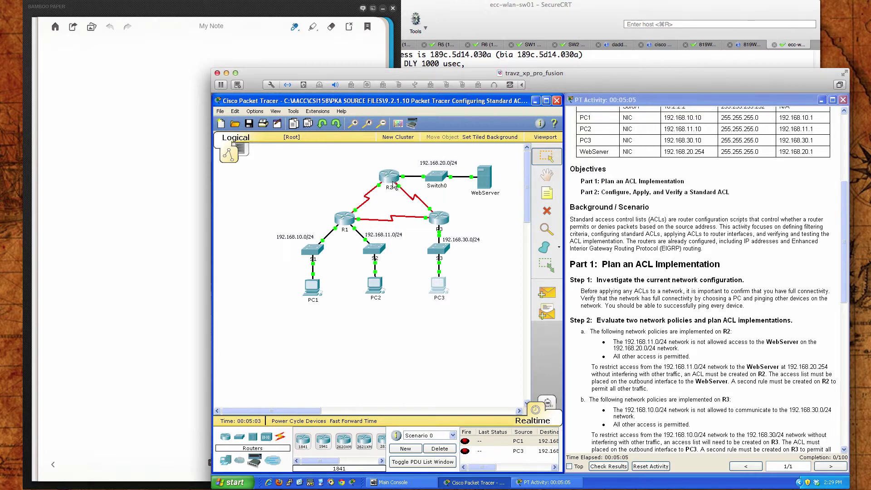
mouse_move(393, 184)
scroll(666, 375, down, 1)
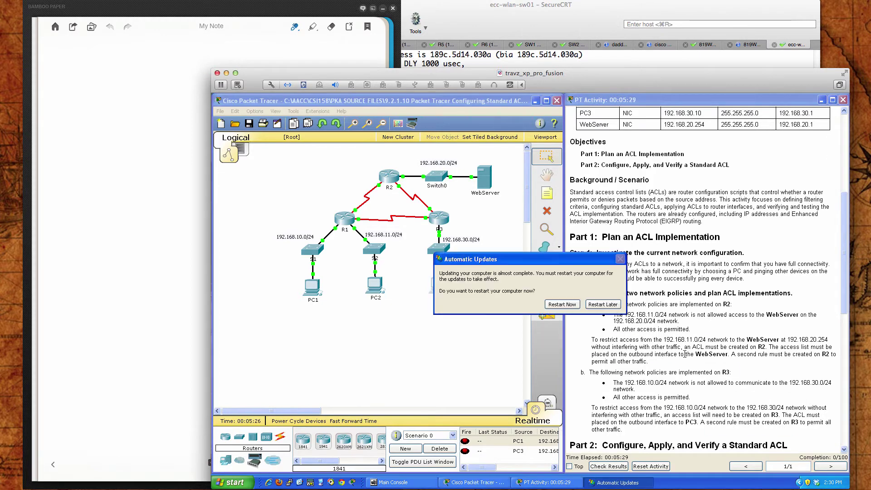
click(603, 305)
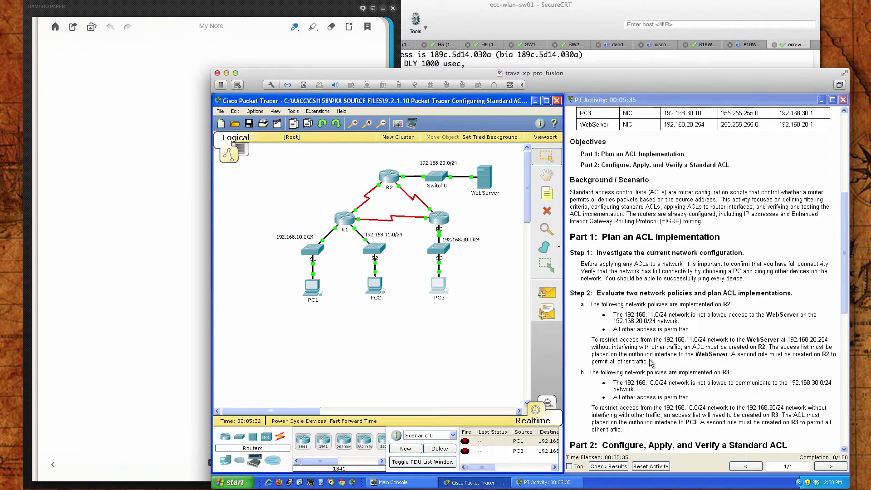
scroll(672, 368, down, 3)
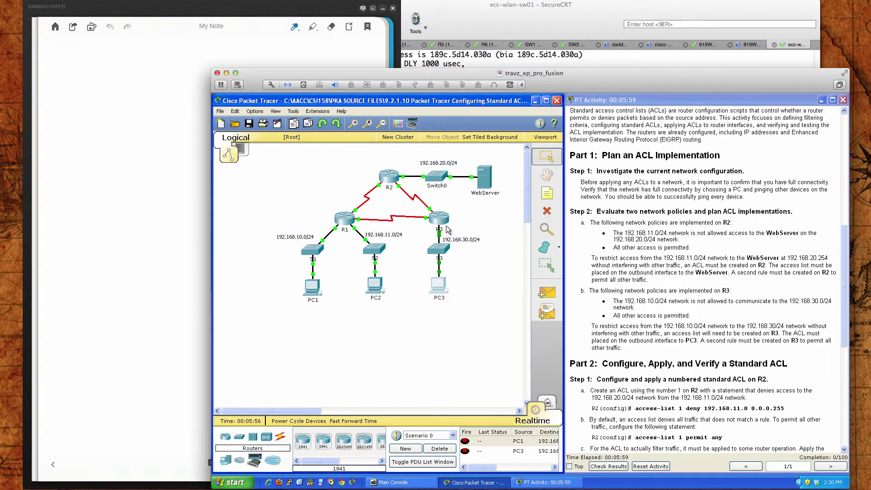
mouse_move(438, 221)
scroll(639, 326, down, 1)
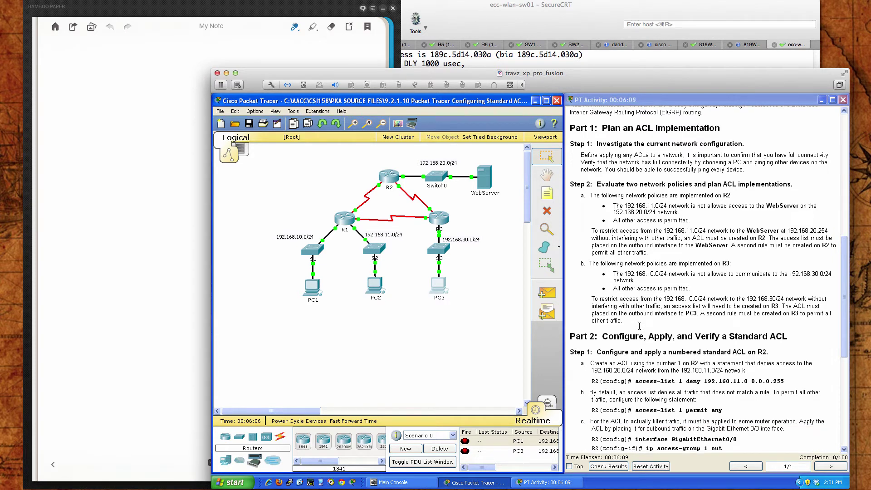